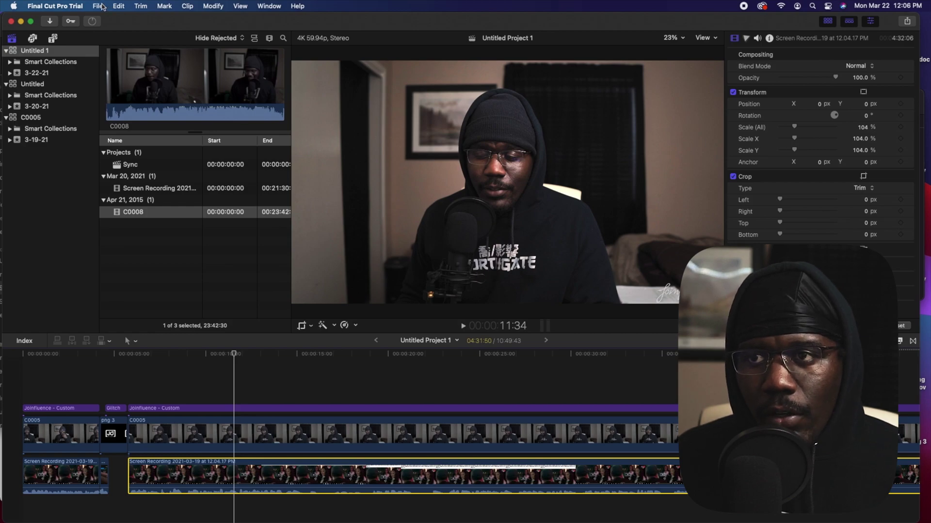
# Create a new 4K project named sync1 in the 3-22-21 event, since 'sync' already exists
pyautogui.click(99, 6)
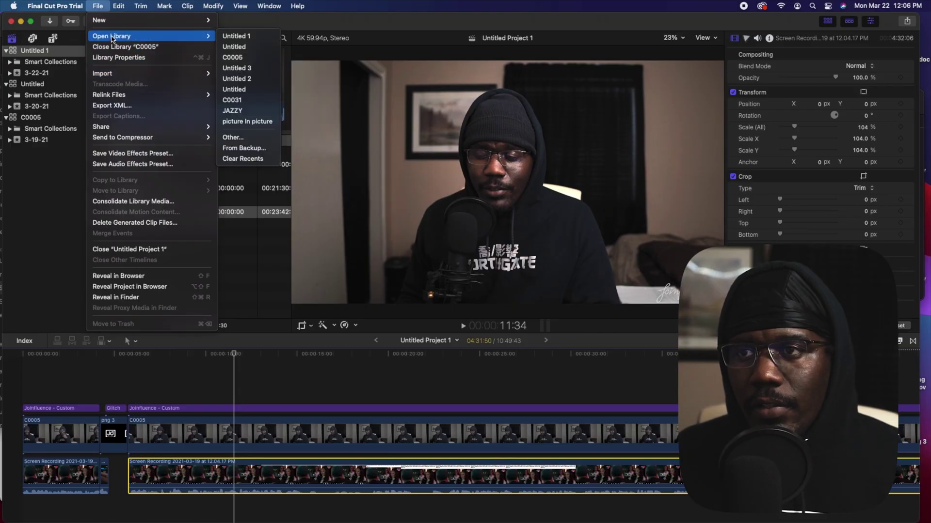
pyautogui.moveTo(120, 21)
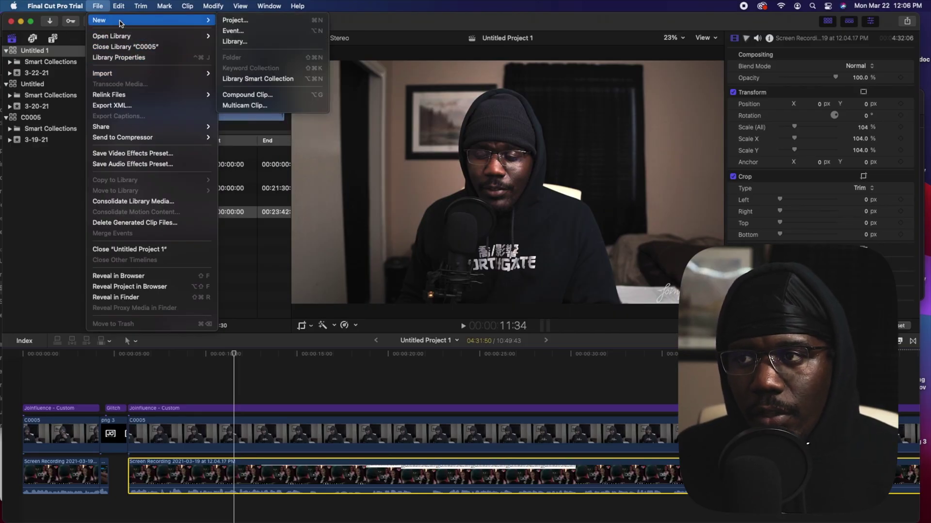
pyautogui.click(244, 21)
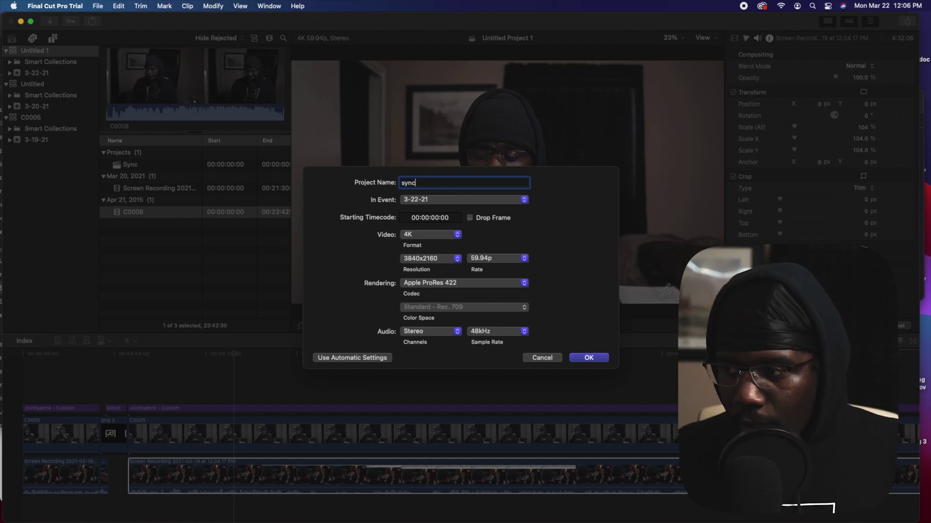
pyautogui.press('Return')
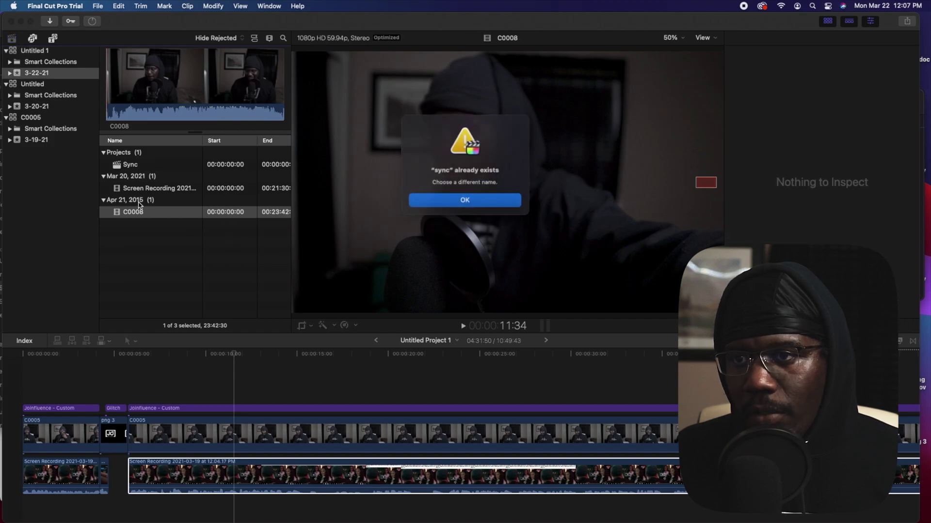
pyautogui.click(429, 202)
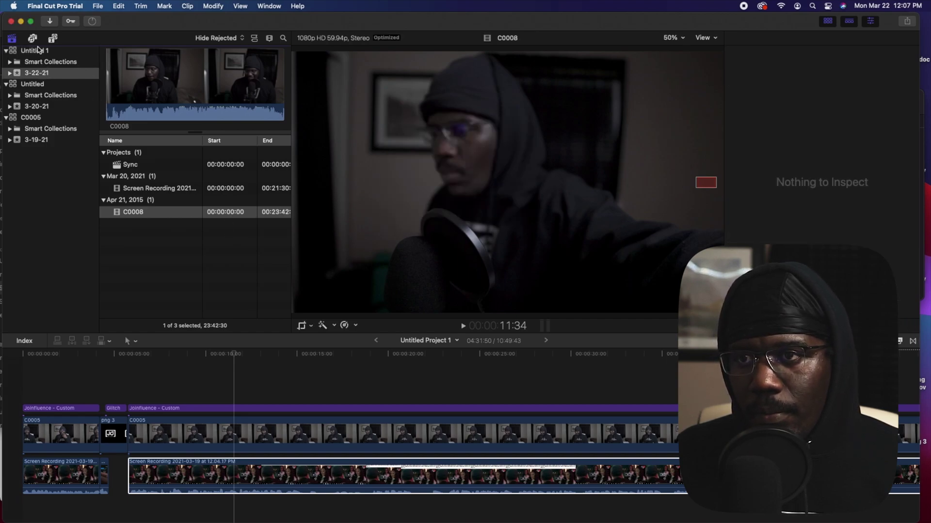
pyautogui.click(98, 6)
pyautogui.moveTo(136, 20)
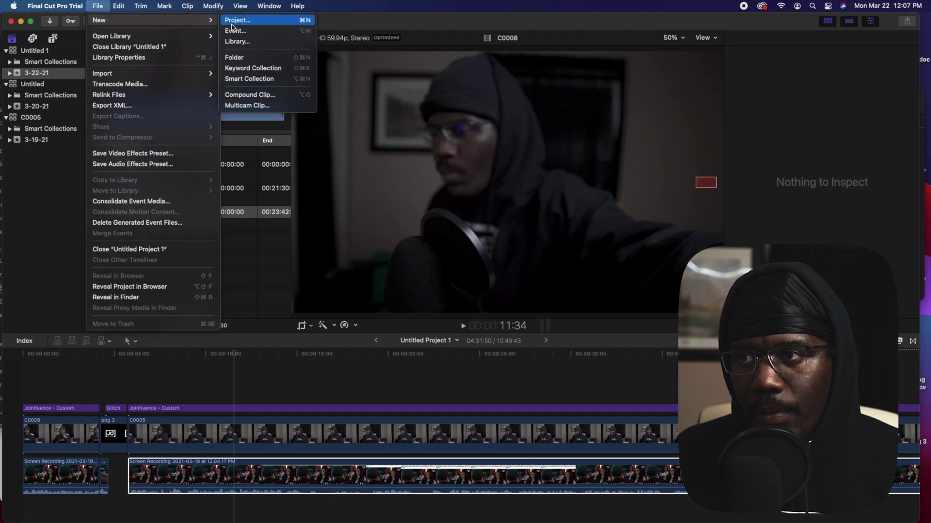
pyautogui.click(231, 23)
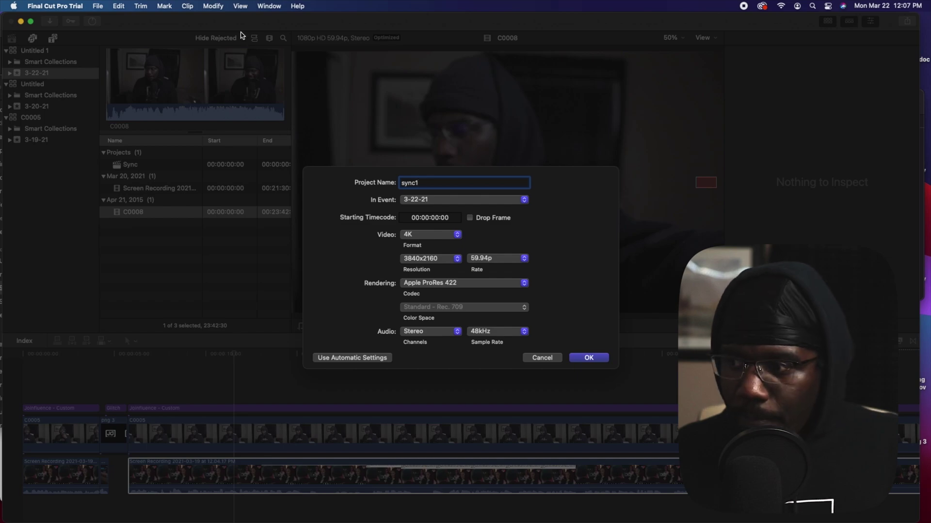
pyautogui.press('Return')
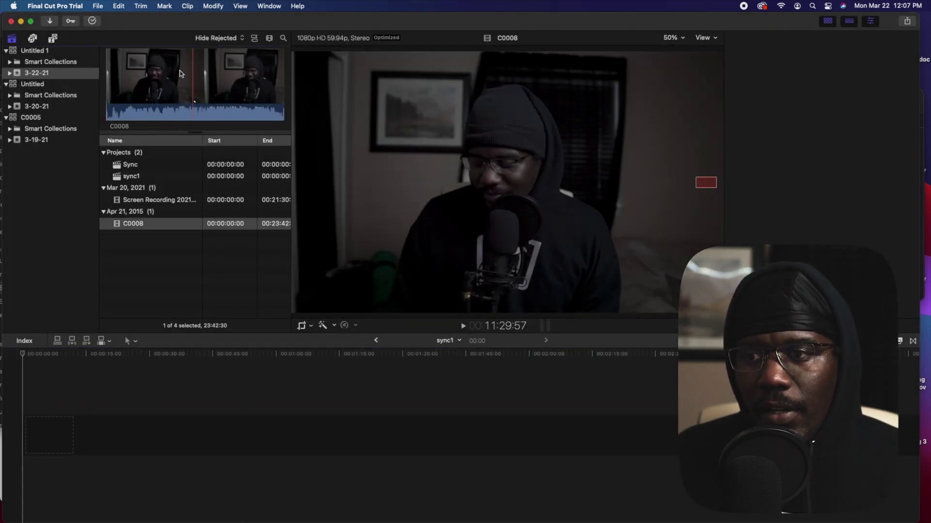
pyautogui.press('super+4')
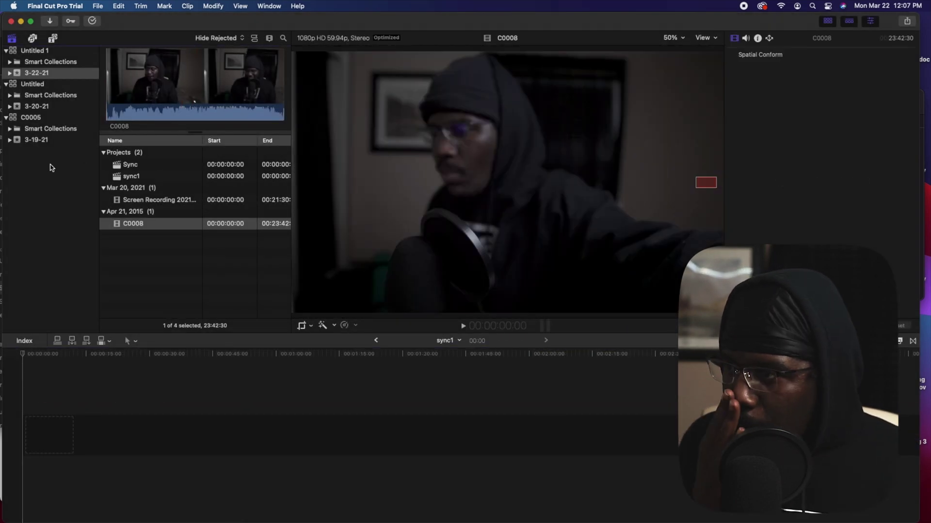
pyautogui.click(95, 6)
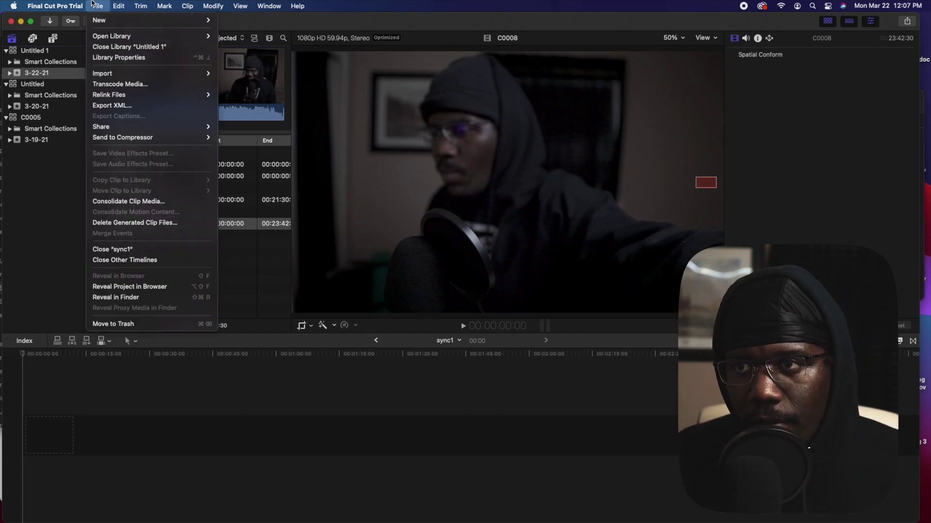
pyautogui.moveTo(202, 73)
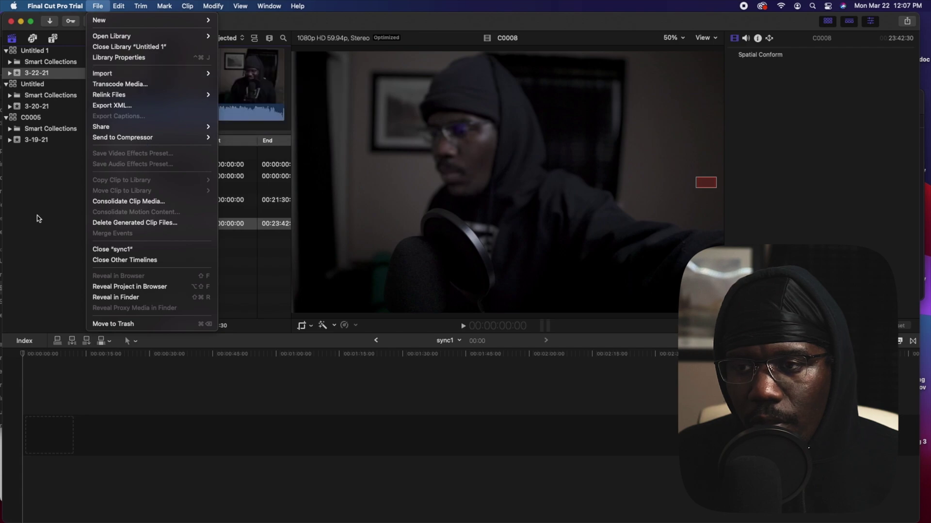
pyautogui.click(37, 216)
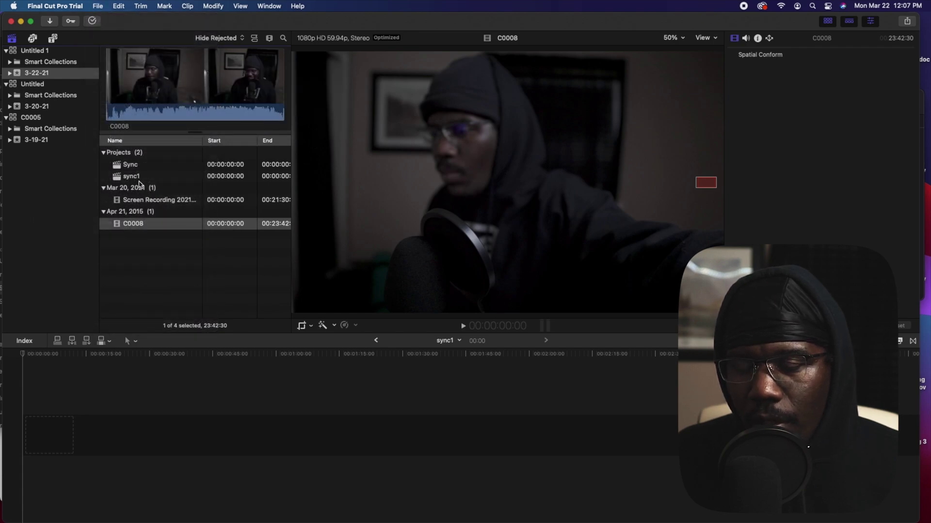
pyautogui.click(135, 203)
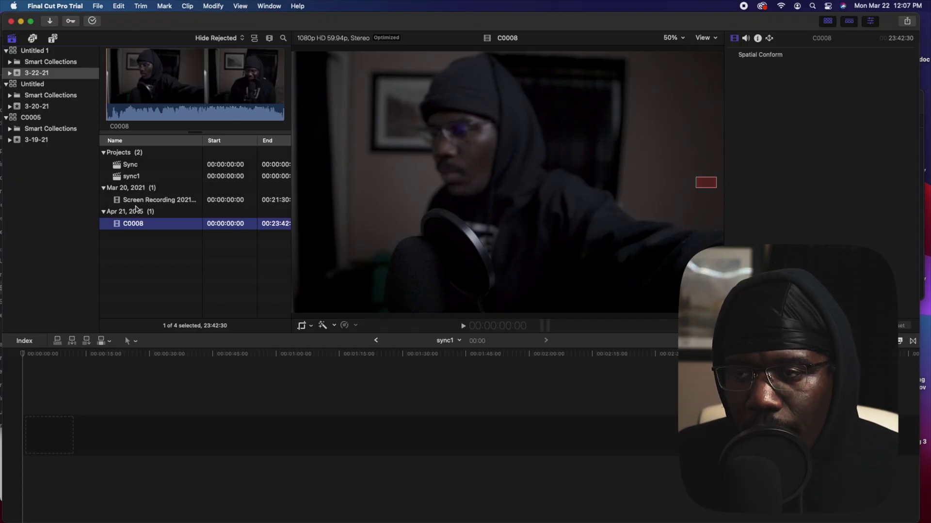
pyautogui.click(297, 461)
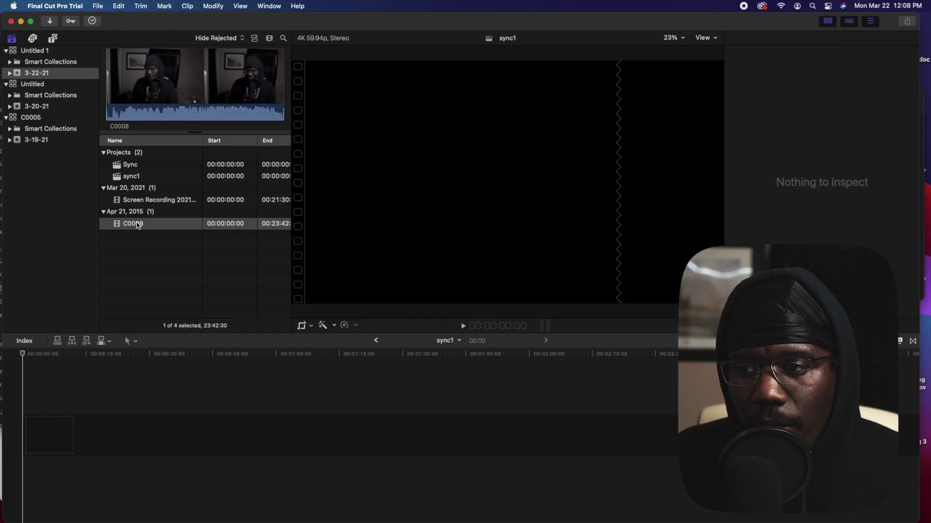
pyautogui.moveTo(138, 225); pyautogui.dragTo(117, 332)
pyautogui.moveTo(106, 283); pyautogui.dragTo(56, 426)
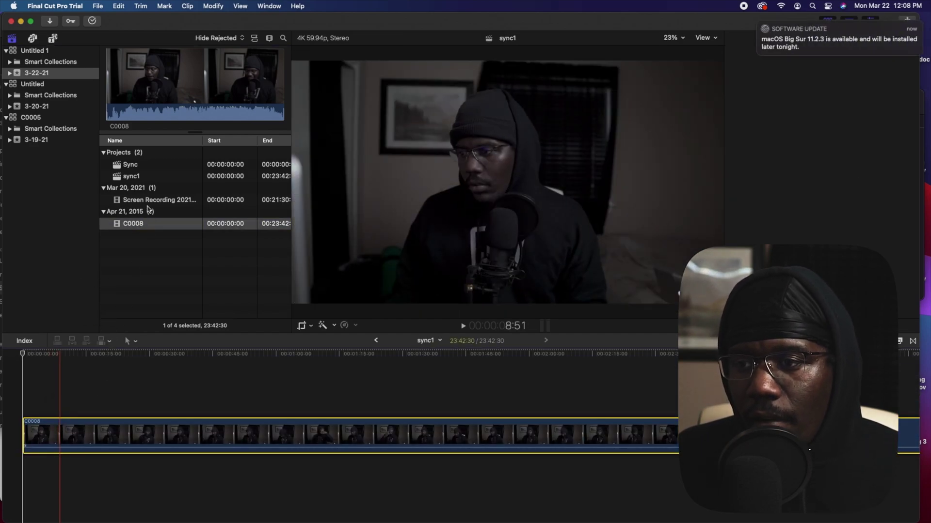
pyautogui.click(151, 222)
pyautogui.moveTo(153, 221); pyautogui.dragTo(57, 403)
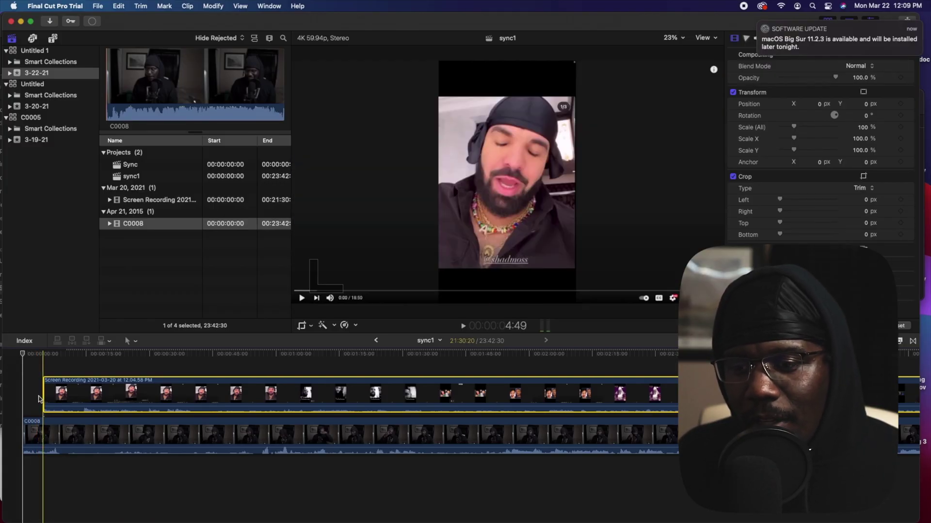
pyautogui.moveTo(41, 360); pyautogui.dragTo(115, 454)
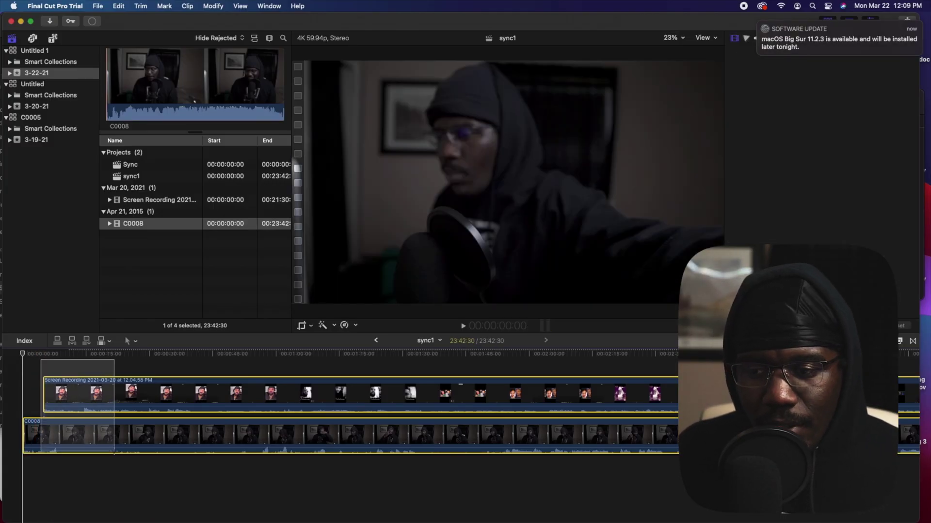
pyautogui.press('Delete')
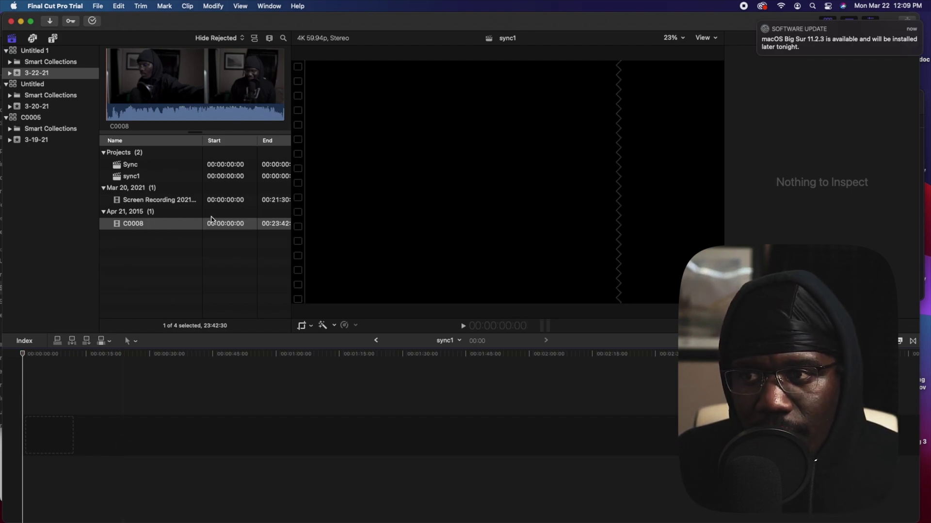
# Widen the browser and show the 3-22-21 event clips as a column list
pyautogui.click(267, 85)
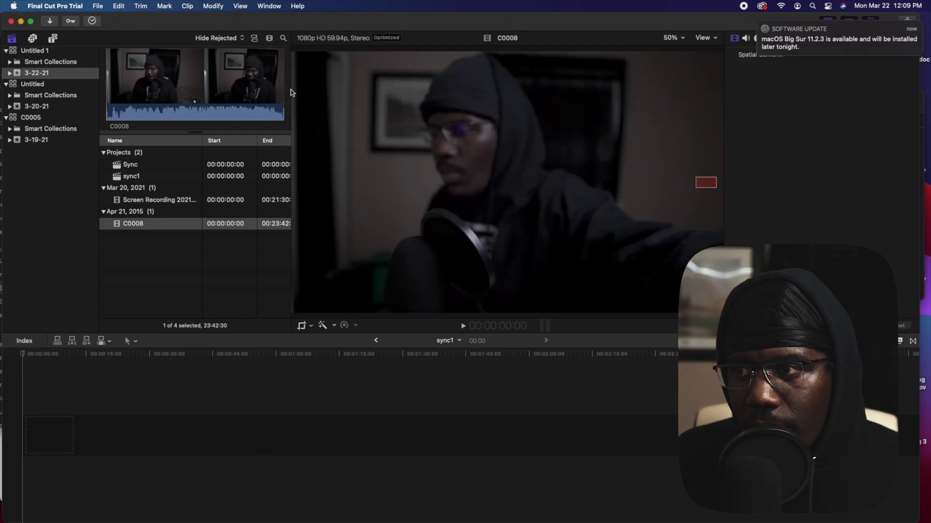
pyautogui.moveTo(291, 128); pyautogui.dragTo(532, 128)
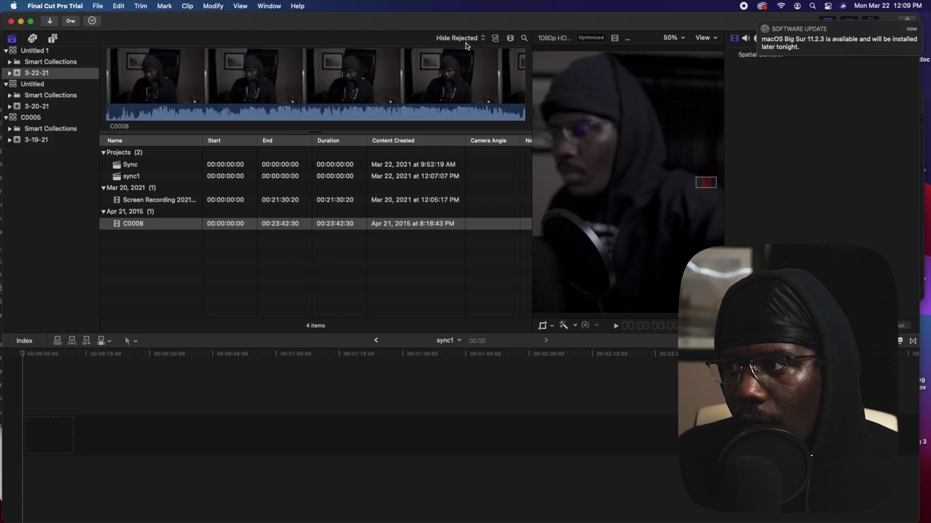
pyautogui.click(496, 39)
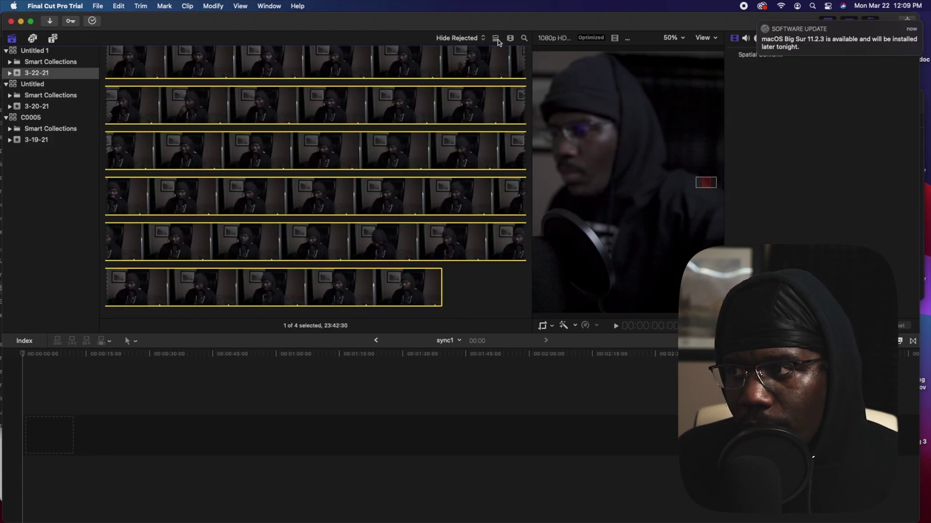
pyautogui.click(496, 39)
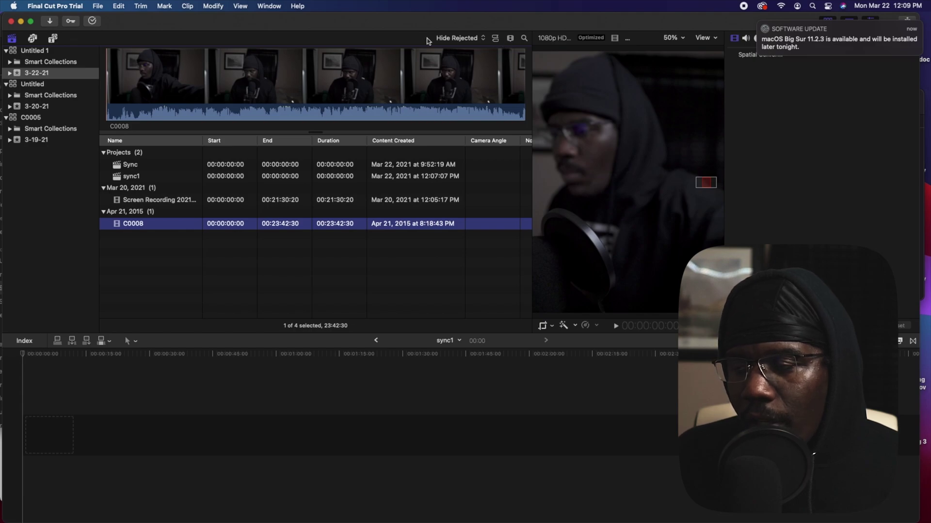
# Select both C0008 and the screen recording and bring up their shortcut menu
pyautogui.click(216, 83)
pyautogui.moveTo(268, 85); pyautogui.dragTo(147, 197)
pyautogui.click(147, 199)
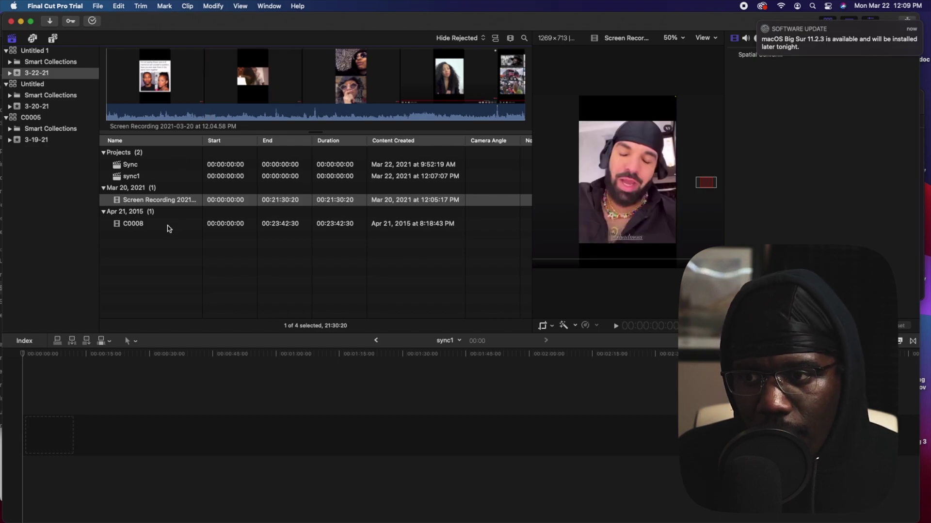
pyautogui.click(167, 225)
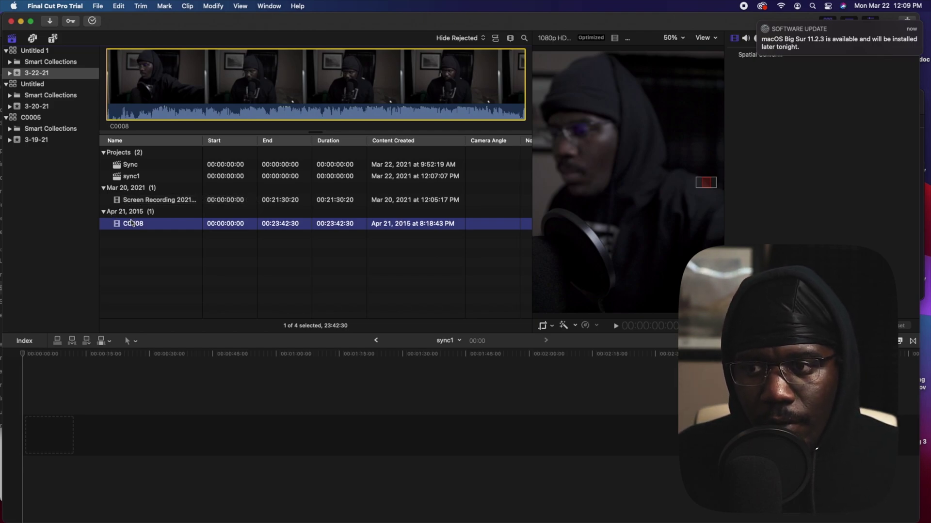
pyautogui.keyDown('super'); pyautogui.click(139, 200); pyautogui.keyUp('super')
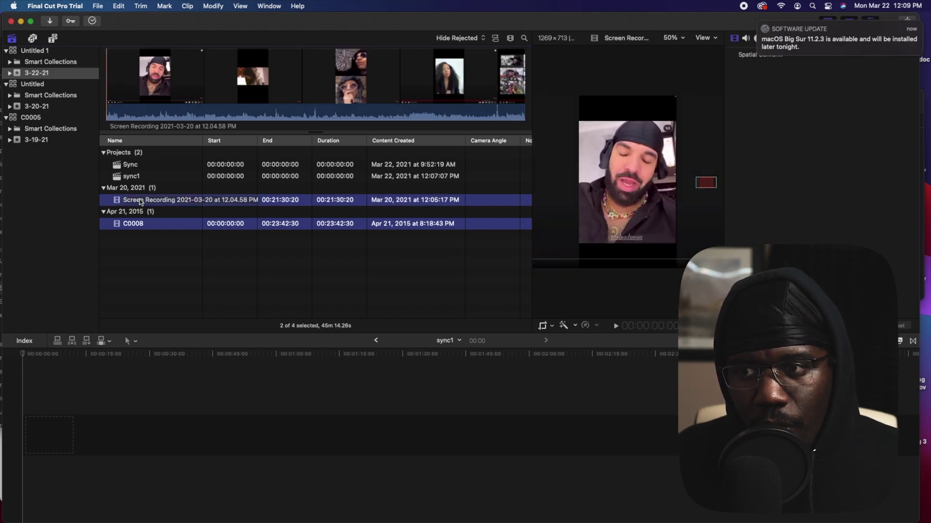
pyautogui.rightClick(141, 199)
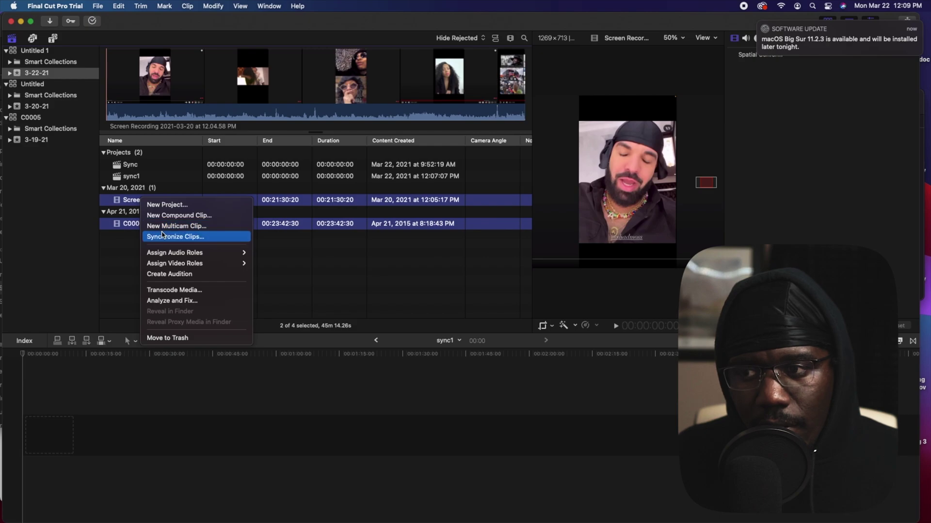
# Synchronize C0008 with the screen recording as 'C0008 - Synchronized Clip' in 1080p HD
pyautogui.click(163, 236)
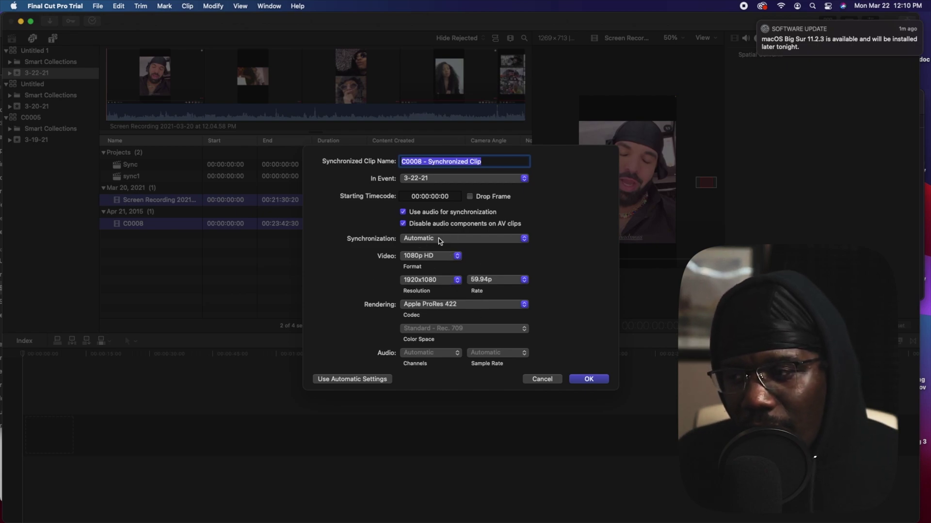
pyautogui.click(436, 257)
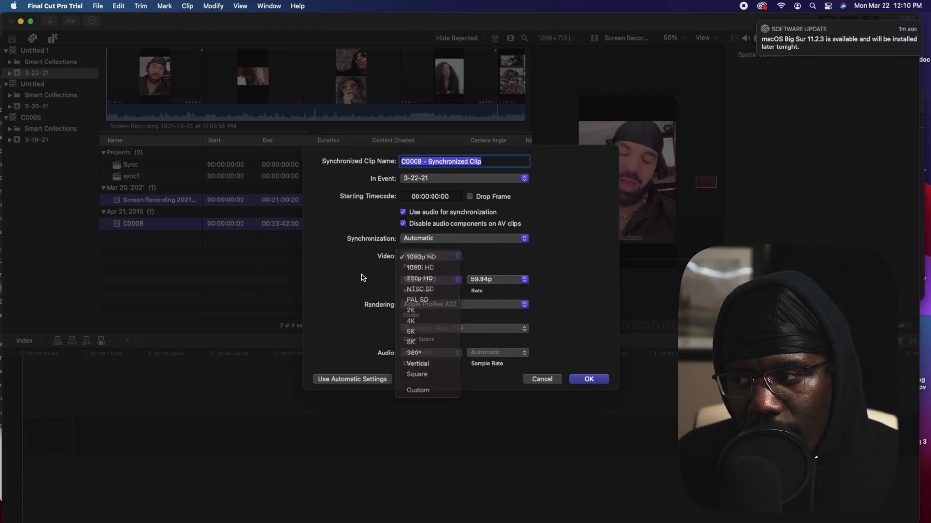
pyautogui.click(523, 326)
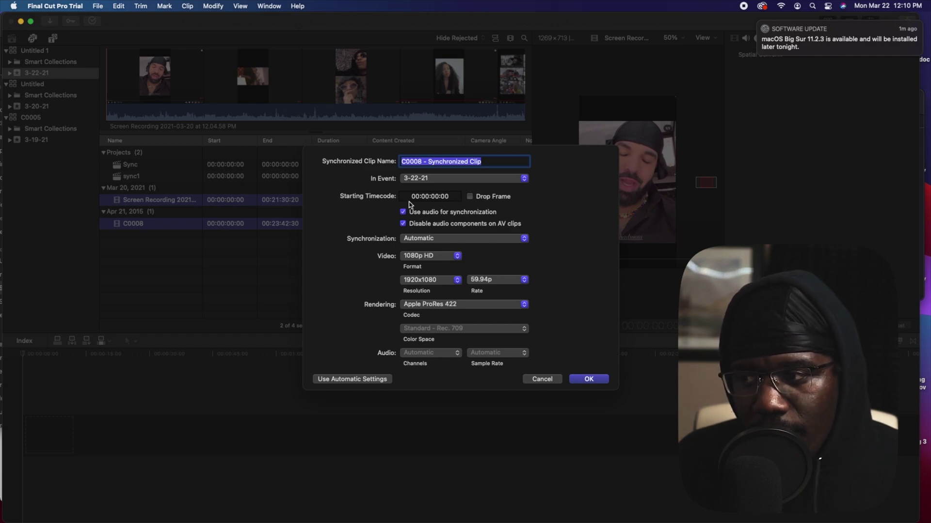
pyautogui.click(589, 383)
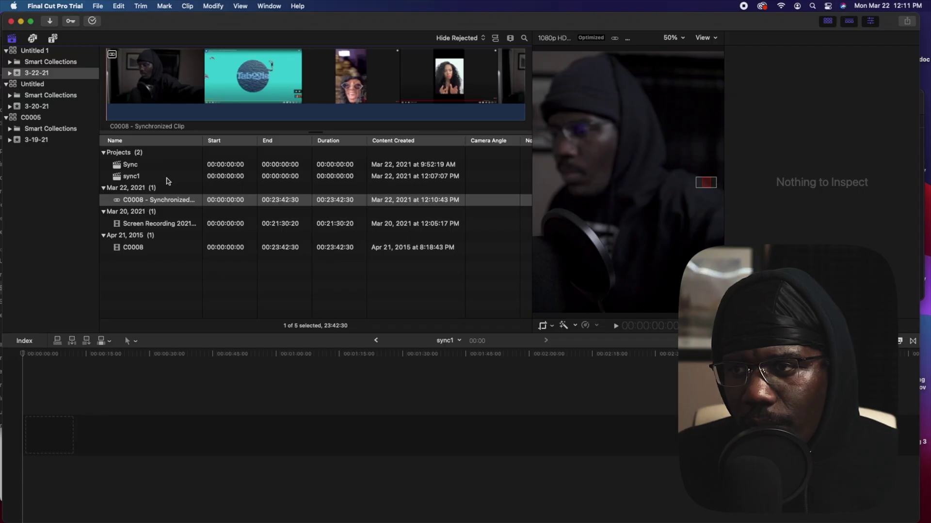
# Open 'C0008 - Synchronized Clip' in the timeline, leaving its name unchanged
pyautogui.click(154, 72)
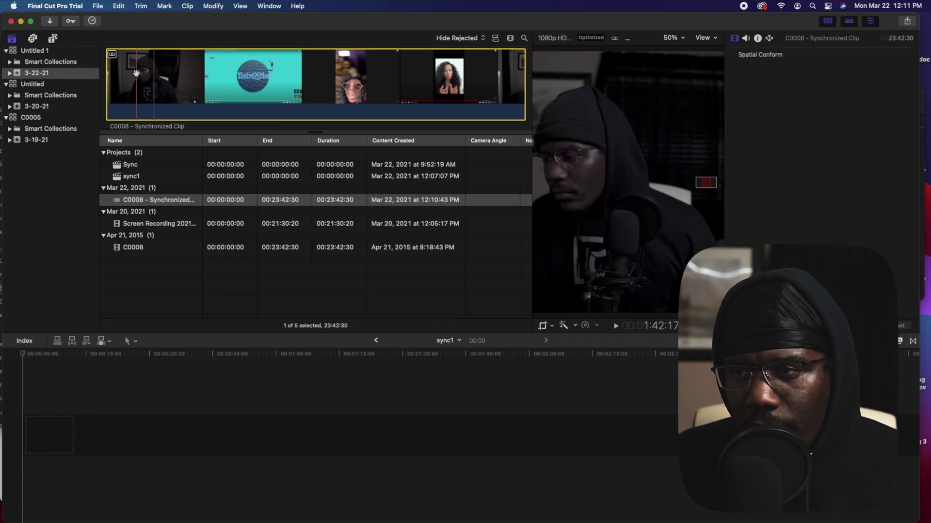
pyautogui.click(142, 200)
pyautogui.click(142, 200)
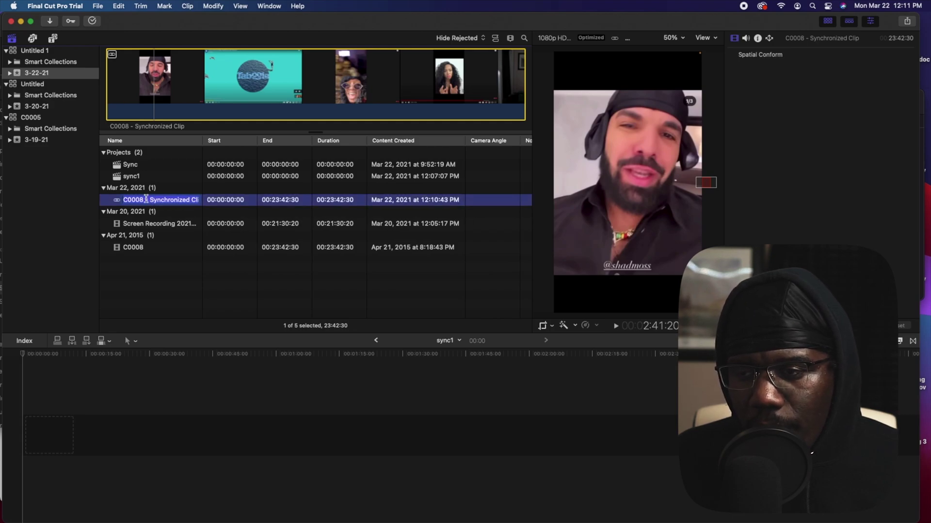
pyautogui.click(110, 201)
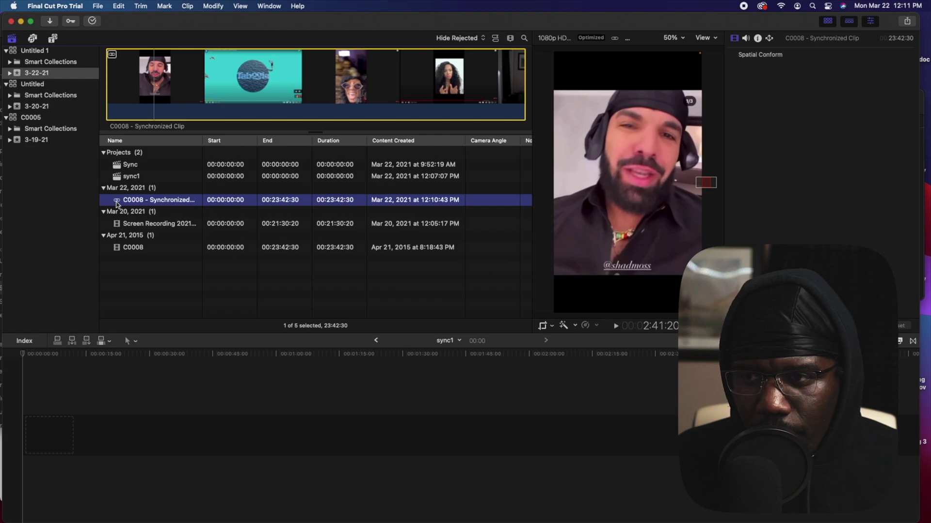
pyautogui.doubleClick(146, 205)
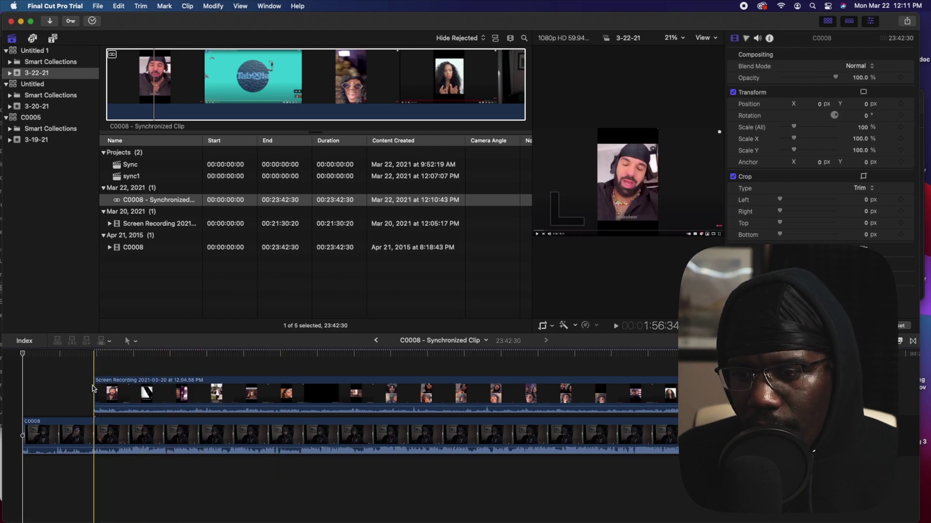
# Shrink the screen recording to 38% scale at Position X -523.5 and preview the inset
pyautogui.click(125, 387)
pyautogui.moveTo(793, 127); pyautogui.dragTo(788, 128)
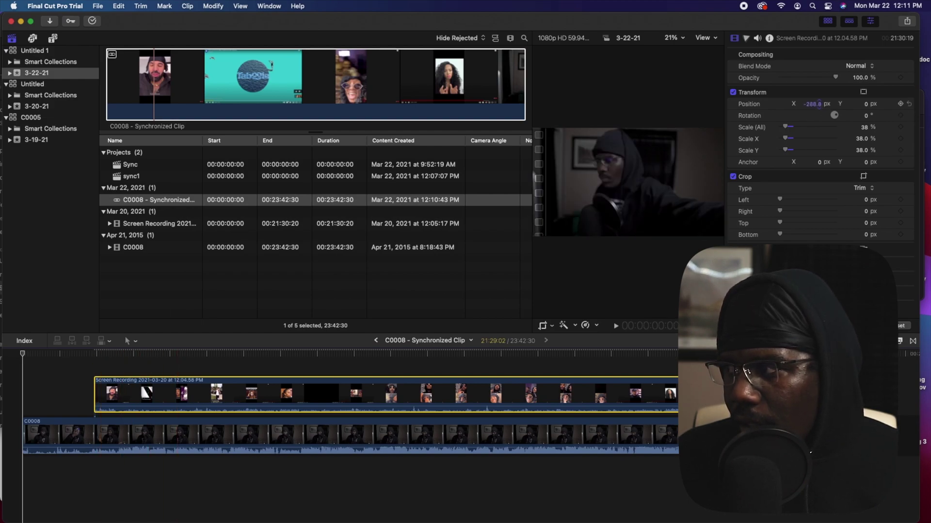
pyautogui.moveTo(819, 104); pyautogui.dragTo(818, 104)
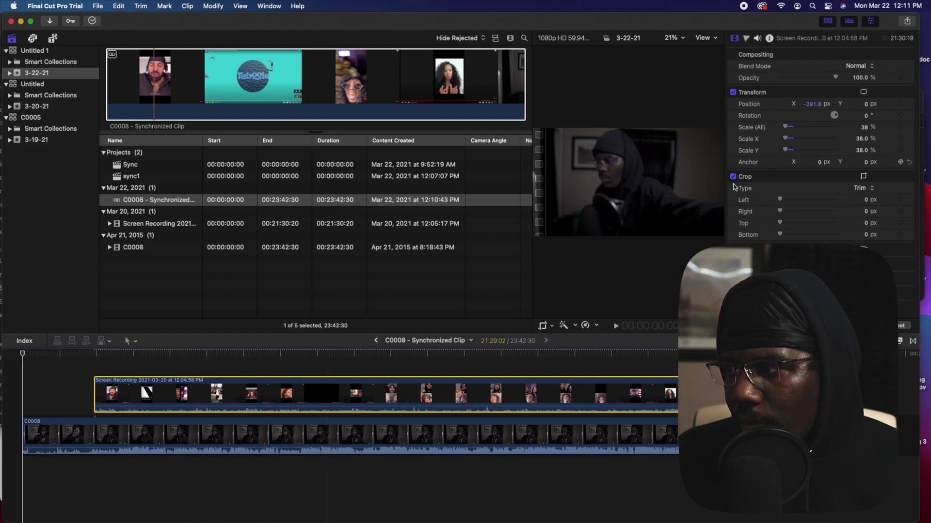
pyautogui.click(234, 355)
pyautogui.moveTo(811, 105); pyautogui.dragTo(775, 121)
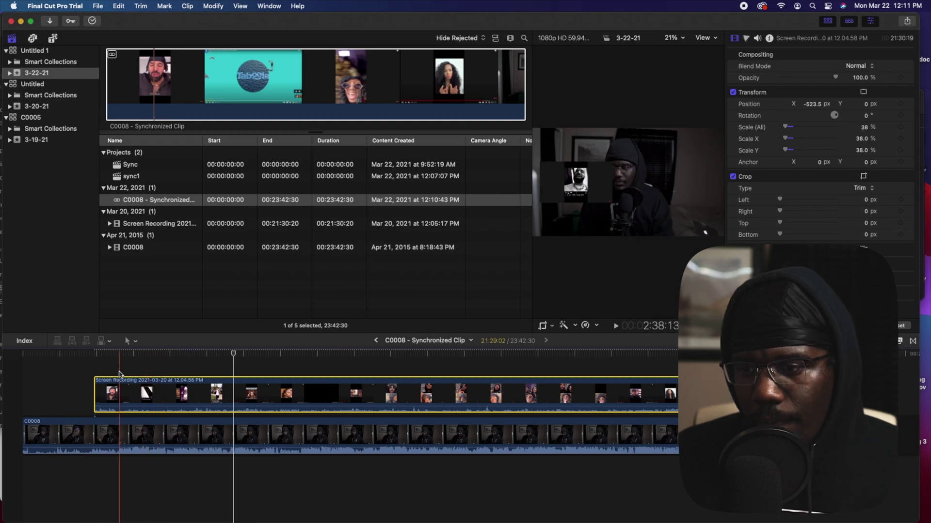
pyautogui.press('space')
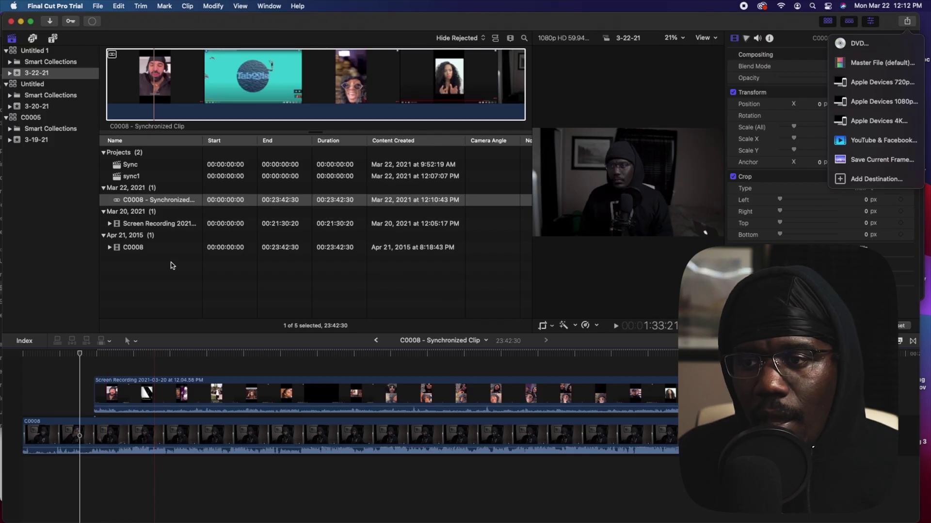
# Copy both the camera and screen recording clips, then open the empty Sync project
pyautogui.moveTo(67, 386); pyautogui.dragTo(170, 450)
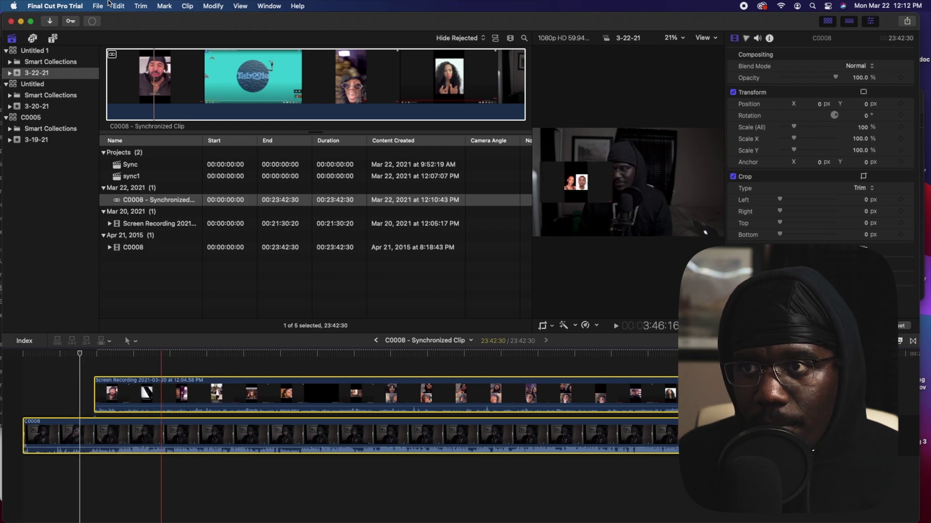
pyautogui.click(118, 6)
pyautogui.click(127, 57)
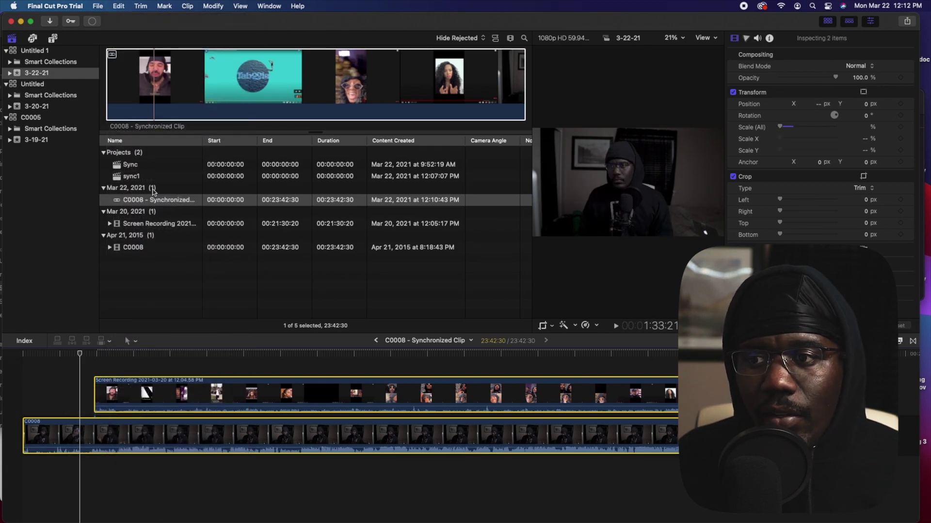
pyautogui.doubleClick(139, 166)
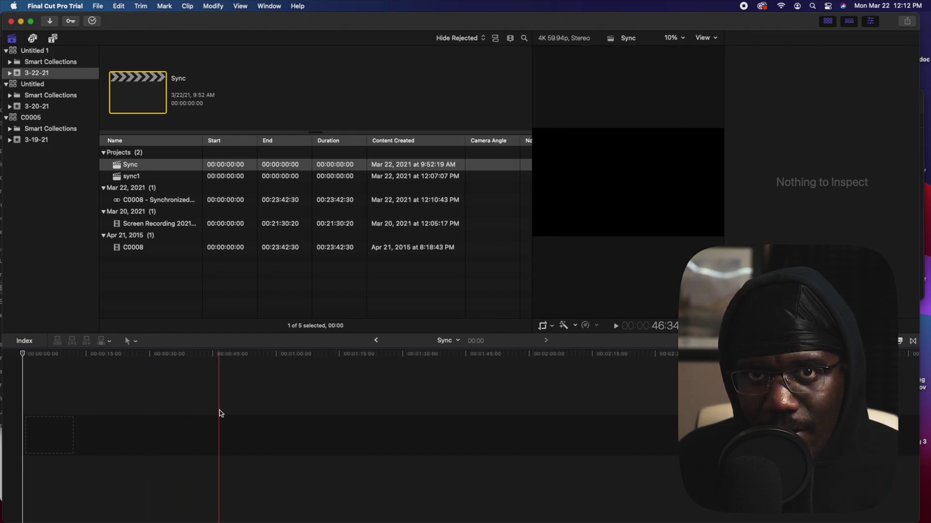
# Paste the camera and picture-in-picture clips into Sync and zoom the timeline out
pyautogui.click(119, 6)
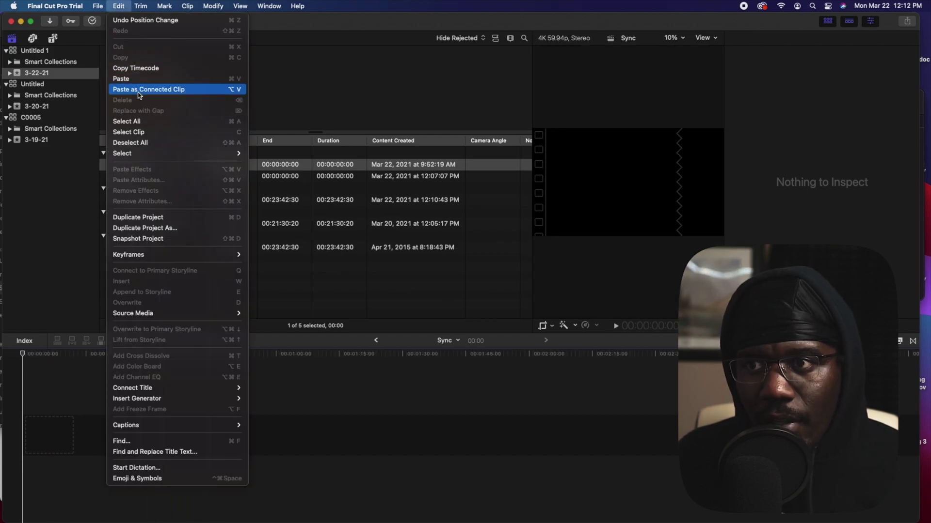
pyautogui.click(131, 78)
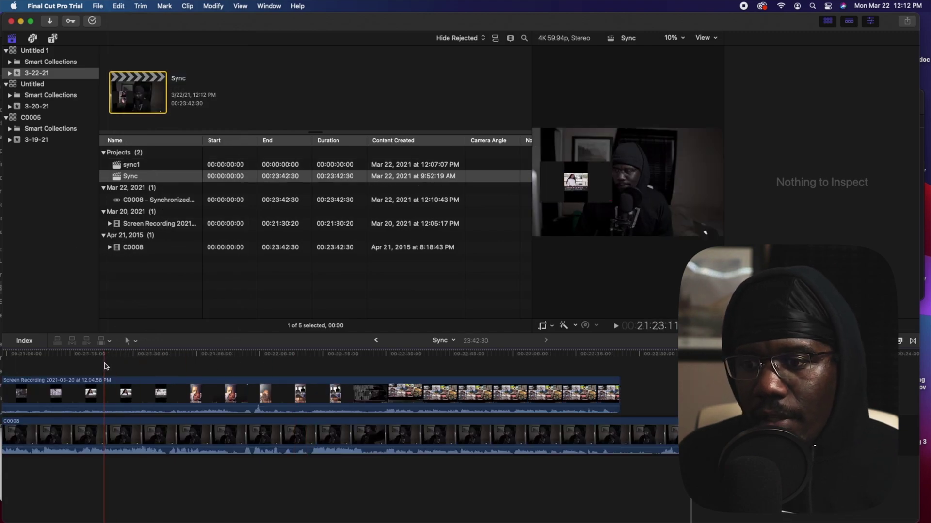
pyautogui.moveTo(44, 363); pyautogui.dragTo(2, 364)
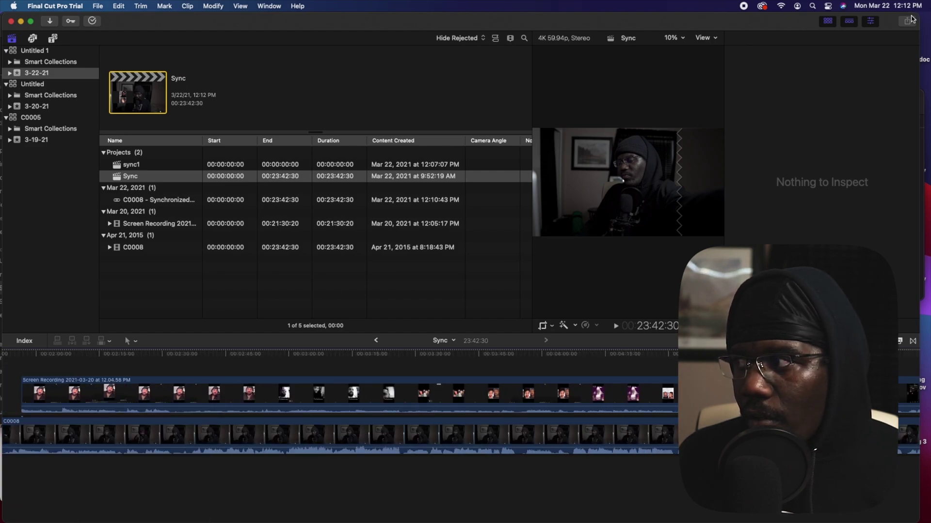
pyautogui.moveTo(675, 30); pyautogui.dragTo(668, 26)
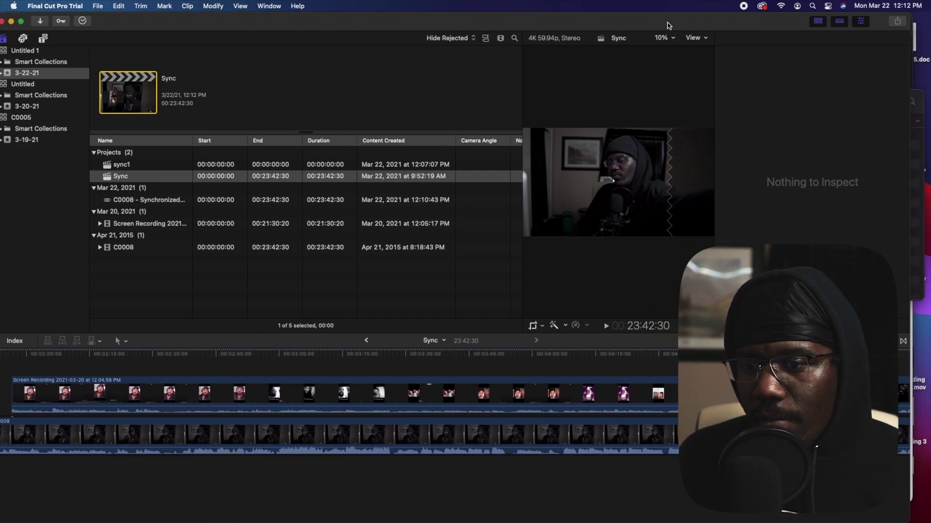
pyautogui.click(125, 354)
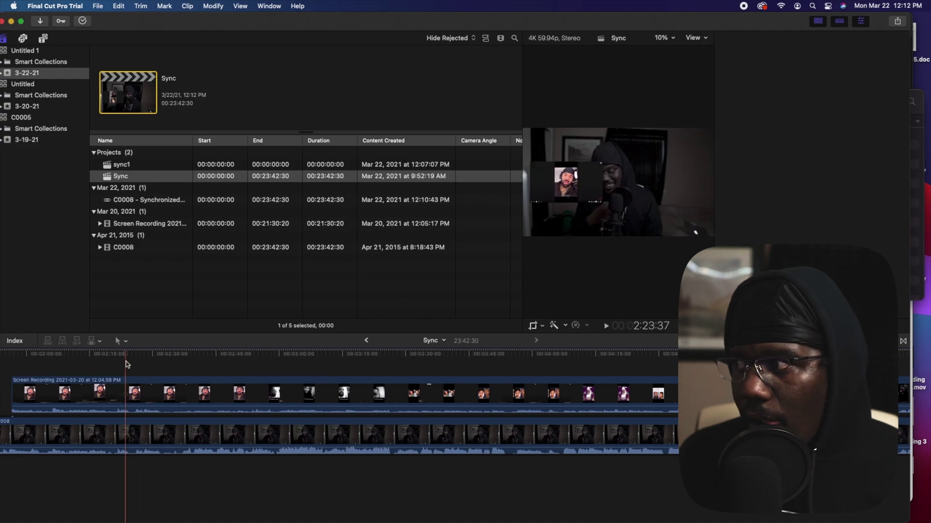
pyautogui.moveTo(91, 361); pyautogui.dragTo(67, 372)
pyautogui.press('super+minus')
pyautogui.press('super+minus')
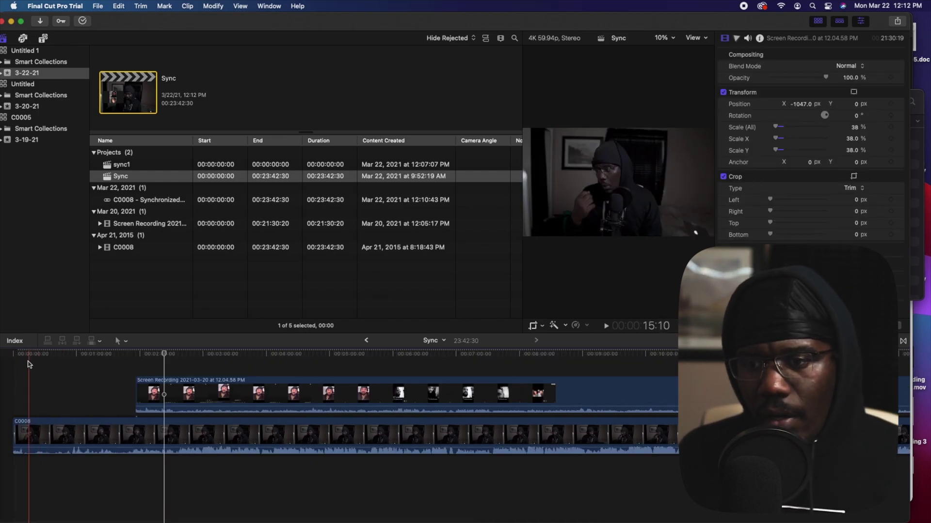
pyautogui.press('Home')
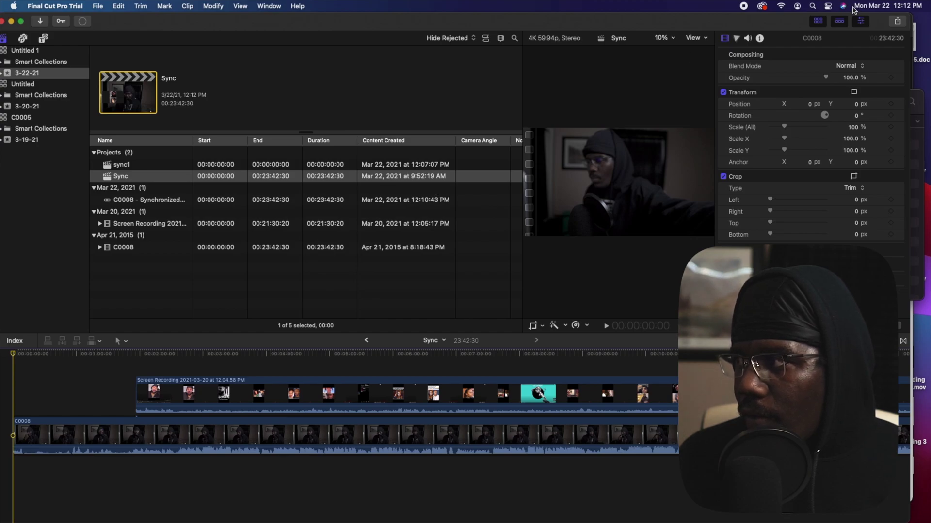
# Reopen 'C0008 - Synchronized Clip' in the timeline from the browser
pyautogui.click(897, 21)
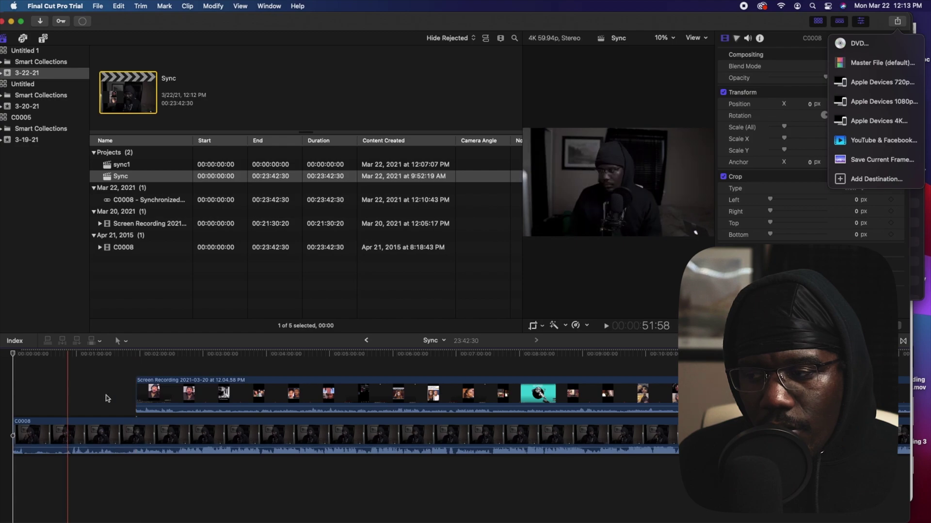
pyautogui.click(166, 200)
pyautogui.doubleClick(166, 200)
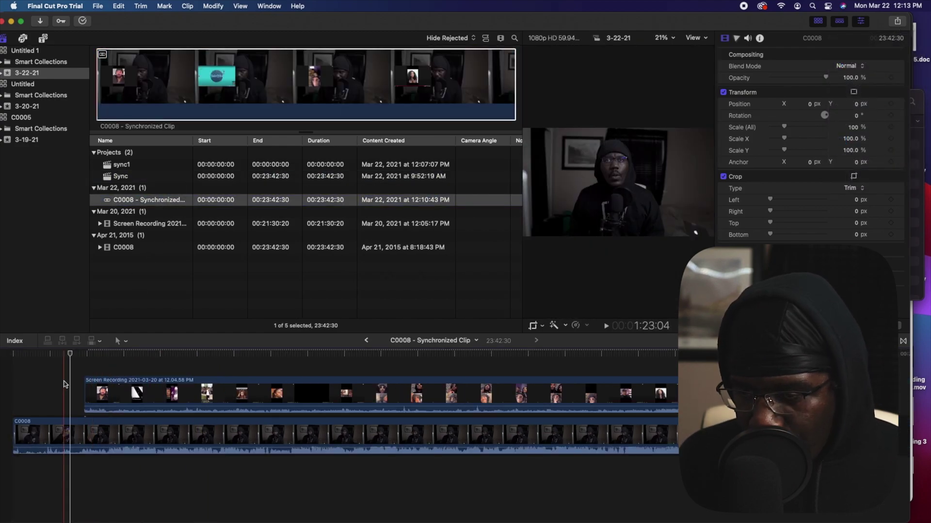